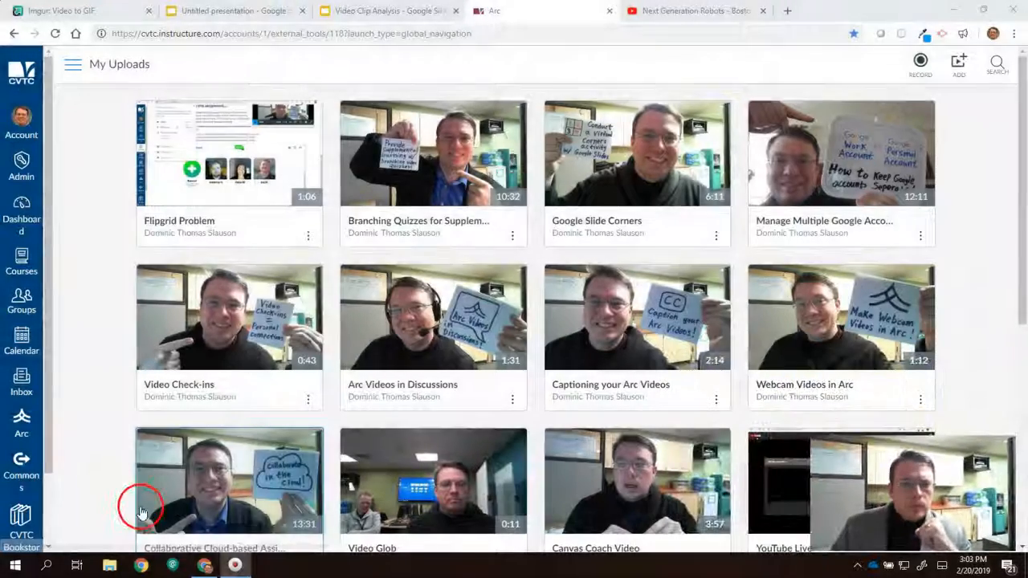
# Switch to Imgur's Video to GIF page and highlight its web address, imgur.com/vidgif.
pyautogui.click(66, 13)
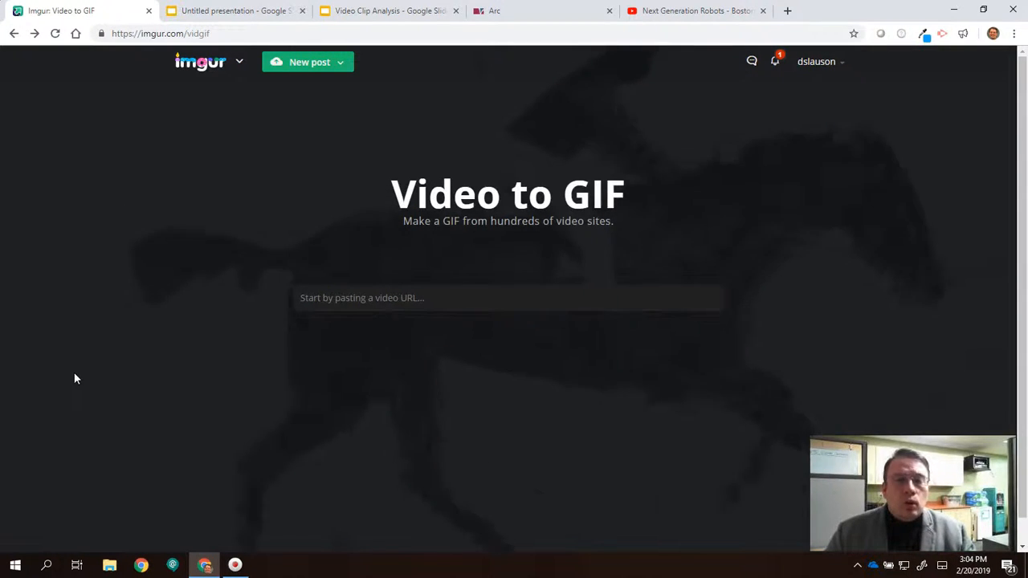
pyautogui.click(225, 36)
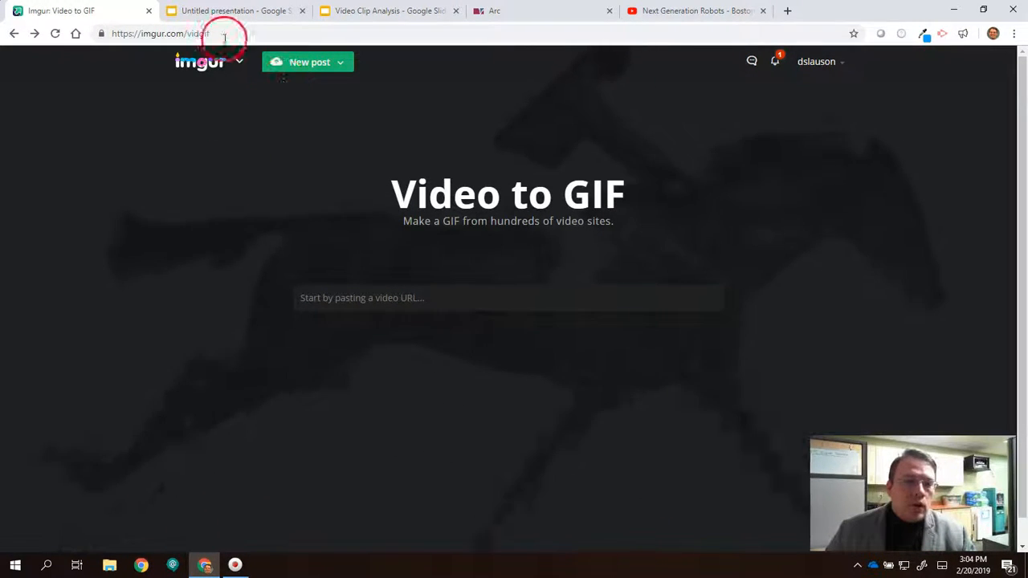
pyautogui.moveTo(134, 35); pyautogui.dragTo(228, 35)
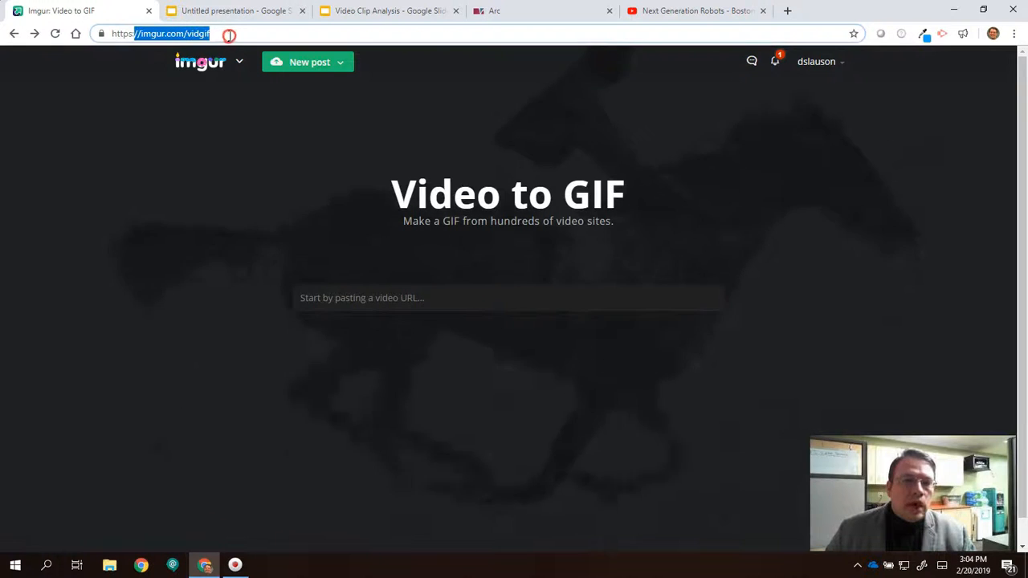
pyautogui.click(87, 257)
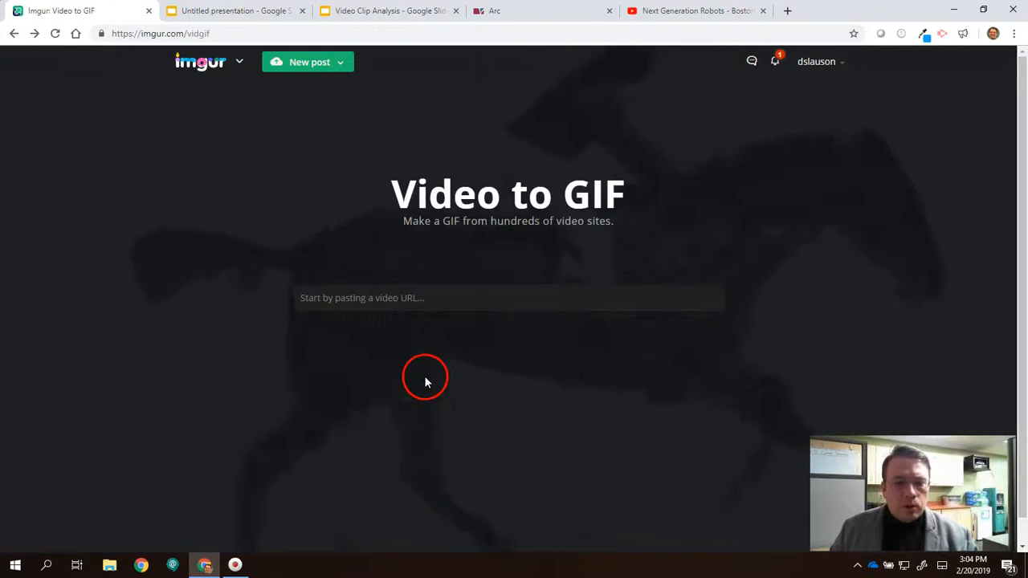
# Switch to the Next Generation Robots video on YouTube, play a few seconds and pause it at 1:36.
pyautogui.click(681, 12)
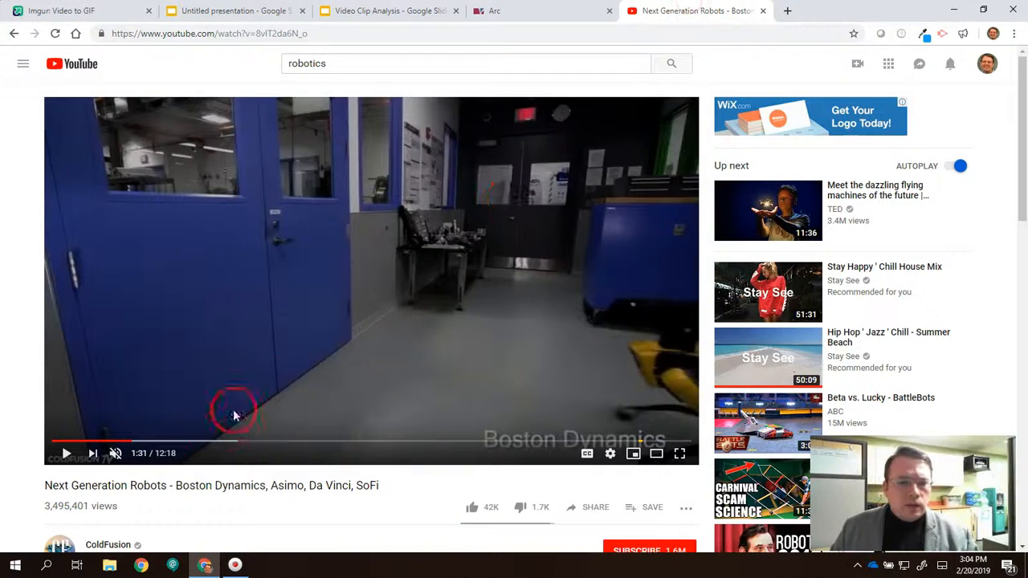
pyautogui.click(183, 338)
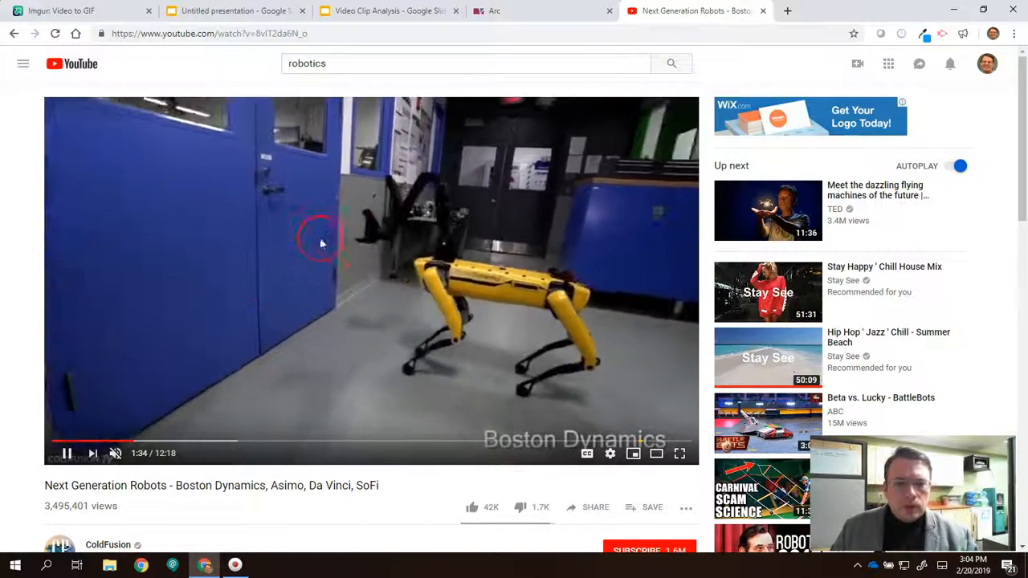
pyautogui.click(222, 303)
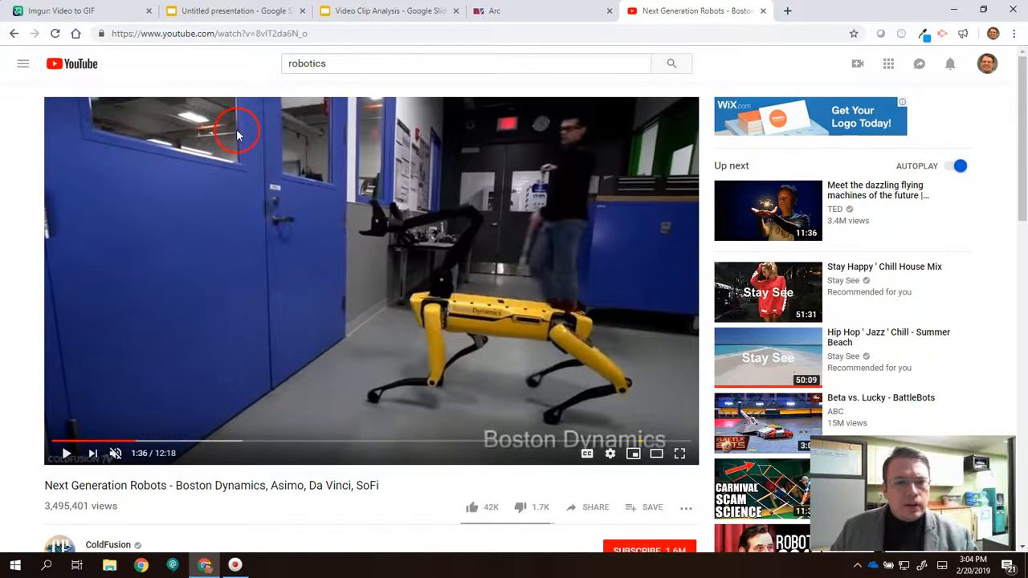
# Copy the YouTube video's web address and paste it as the source video in Imgur's Video to GIF page.
pyautogui.click(207, 33)
pyautogui.rightClick(207, 33)
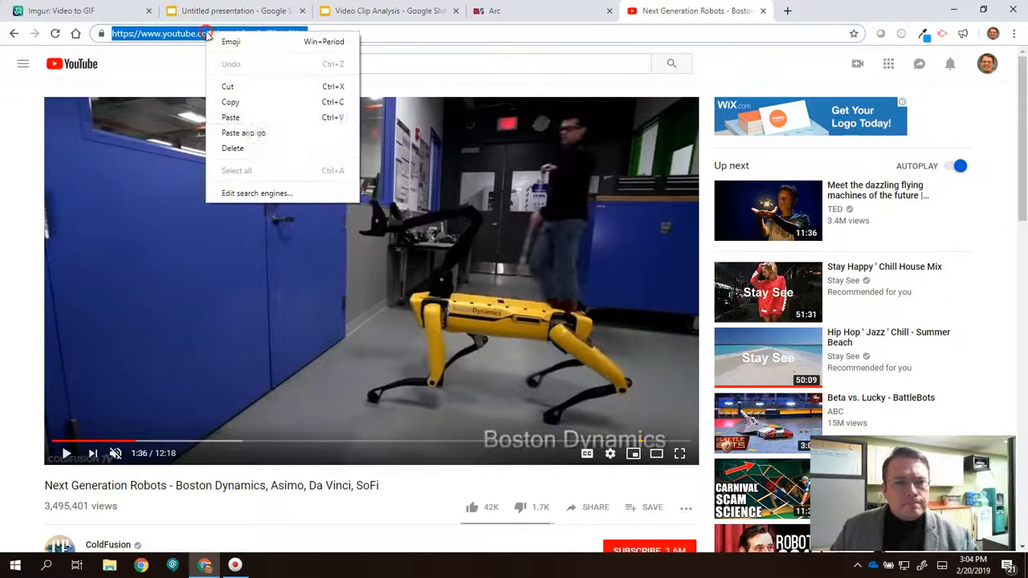
pyautogui.click(250, 105)
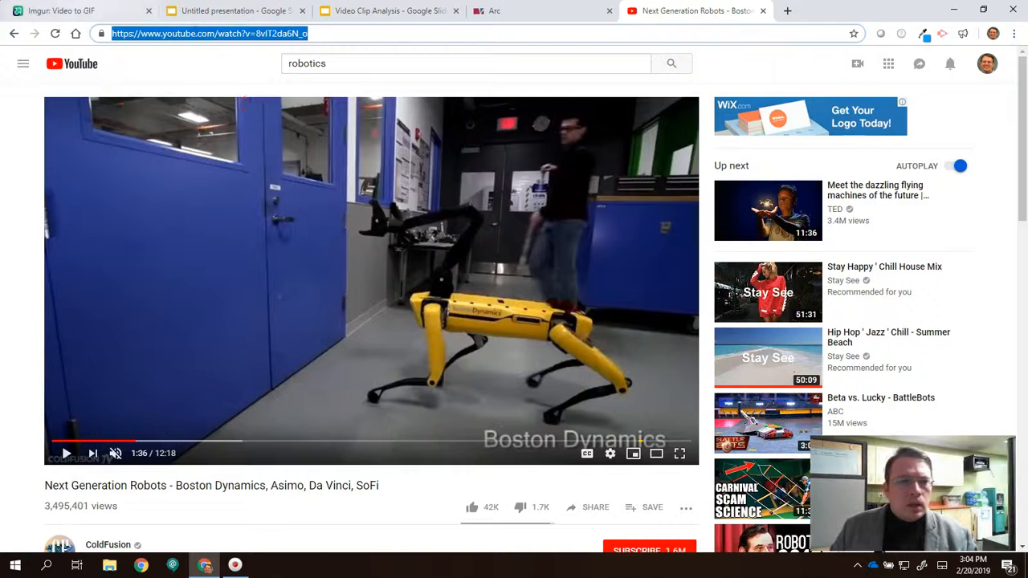
pyautogui.hotkey('ctrl', '1')
pyautogui.click(396, 304)
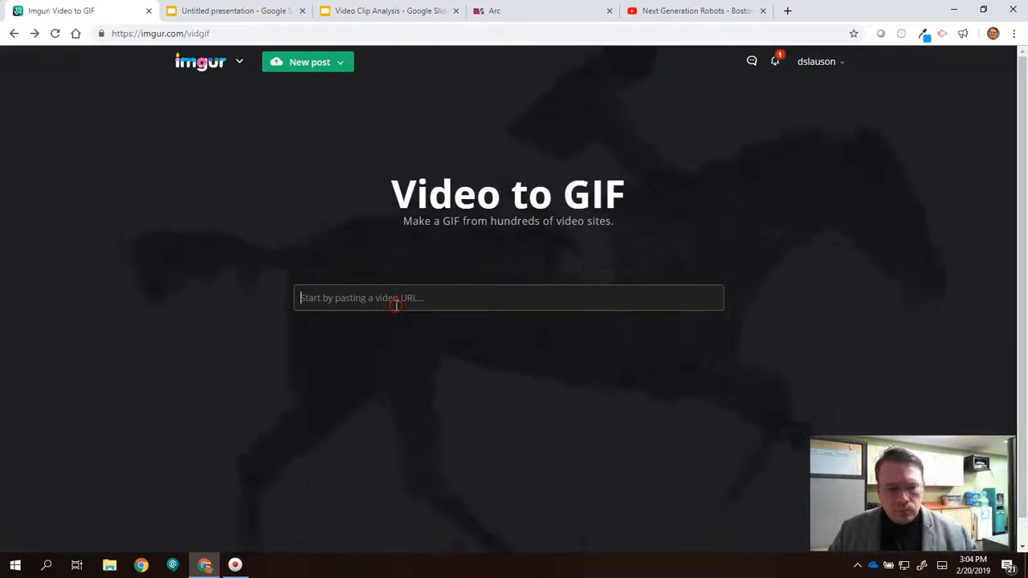
pyautogui.hotkey('ctrl', 'v')
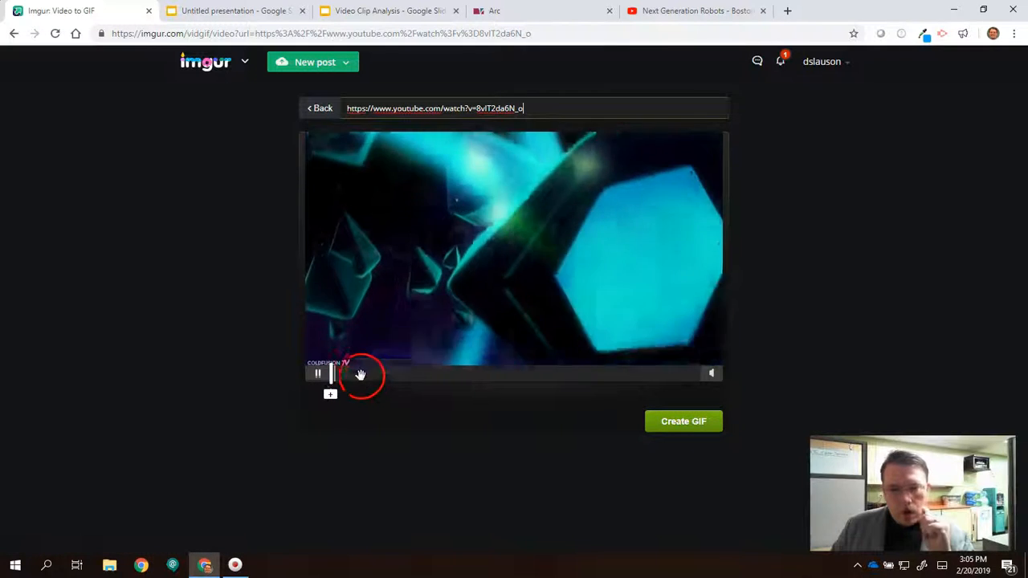
# Scrub through the video timeline and set the GIF's start point to about 03:11.24.
pyautogui.click(350, 369)
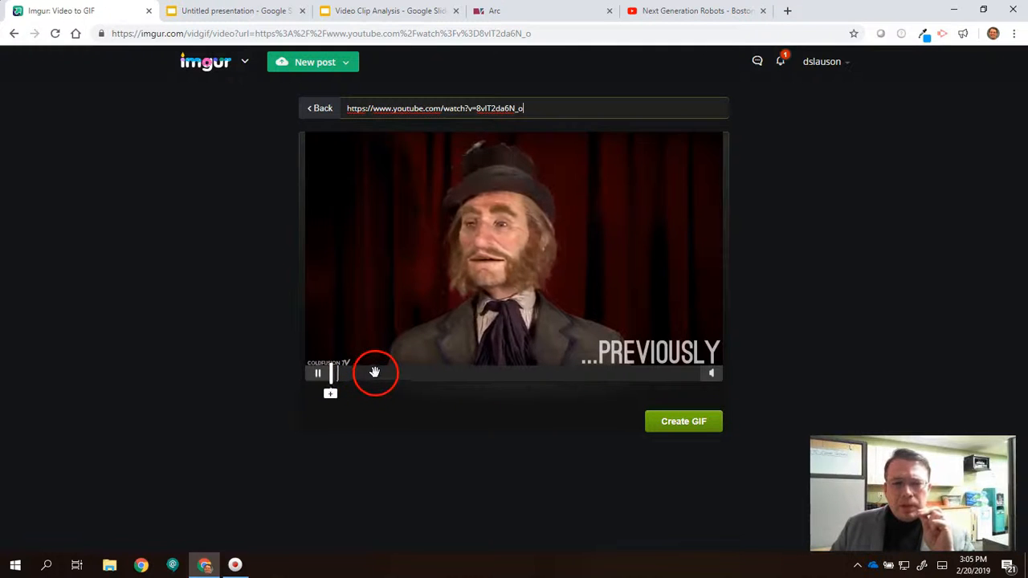
pyautogui.click(373, 374)
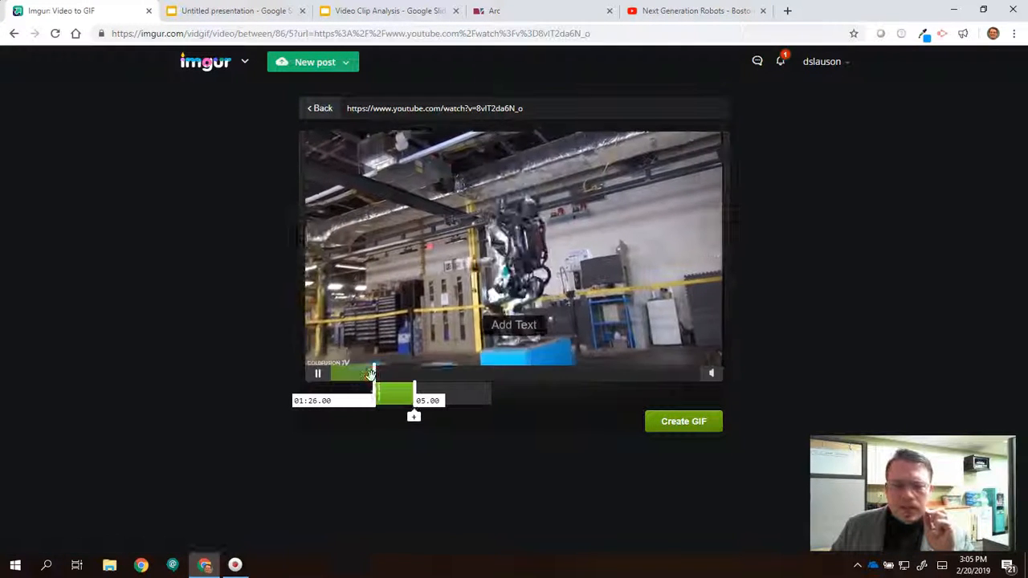
pyautogui.click(408, 393)
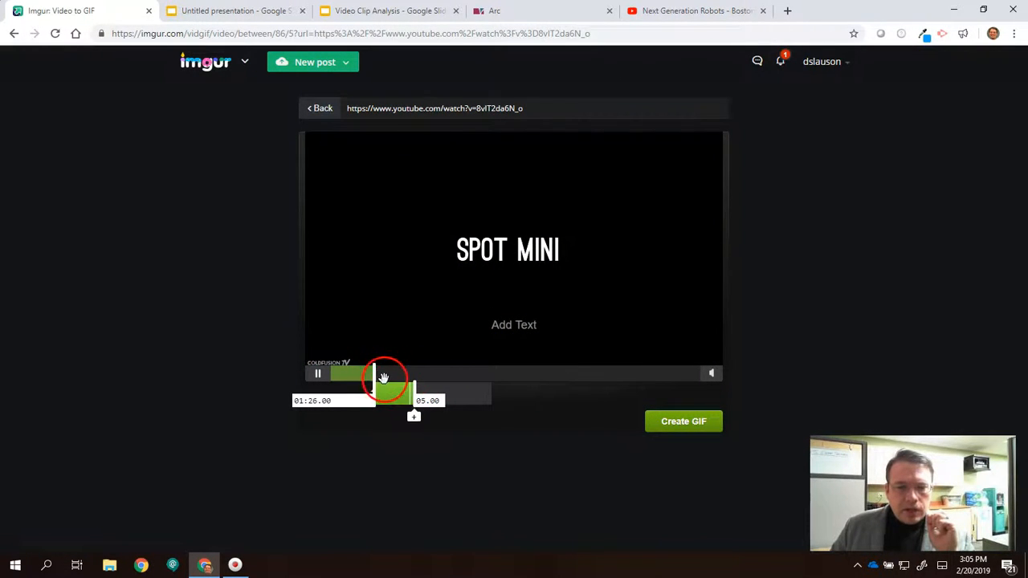
pyautogui.moveTo(397, 375); pyautogui.dragTo(425, 376)
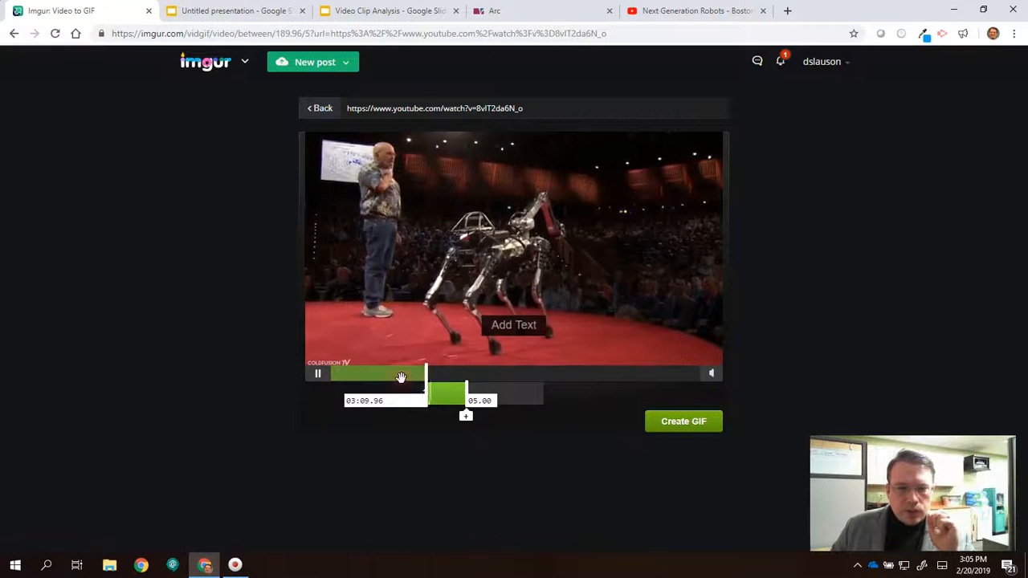
pyautogui.click(401, 376)
pyautogui.click(421, 375)
pyautogui.click(437, 375)
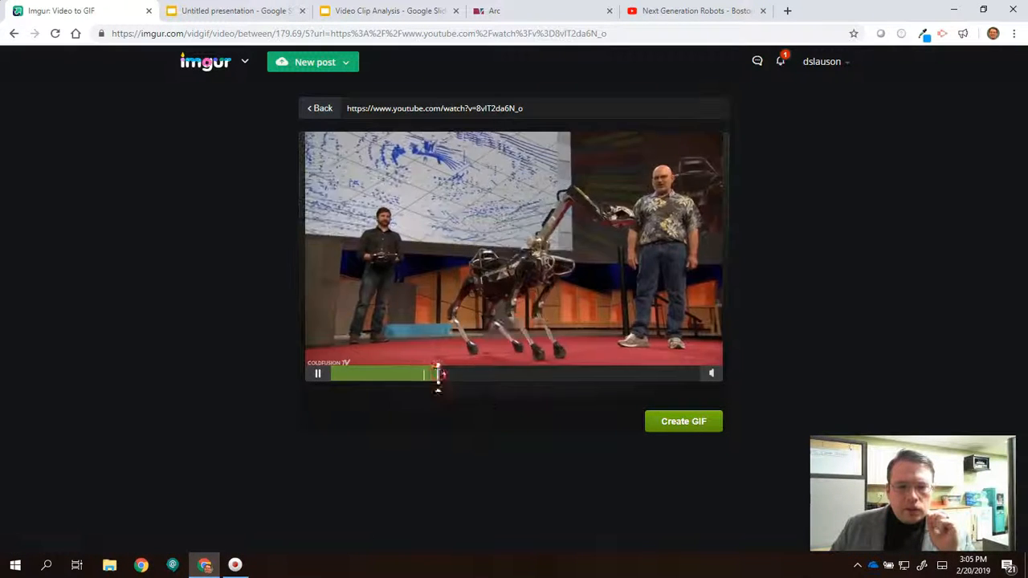
pyautogui.click(454, 375)
pyautogui.click(427, 376)
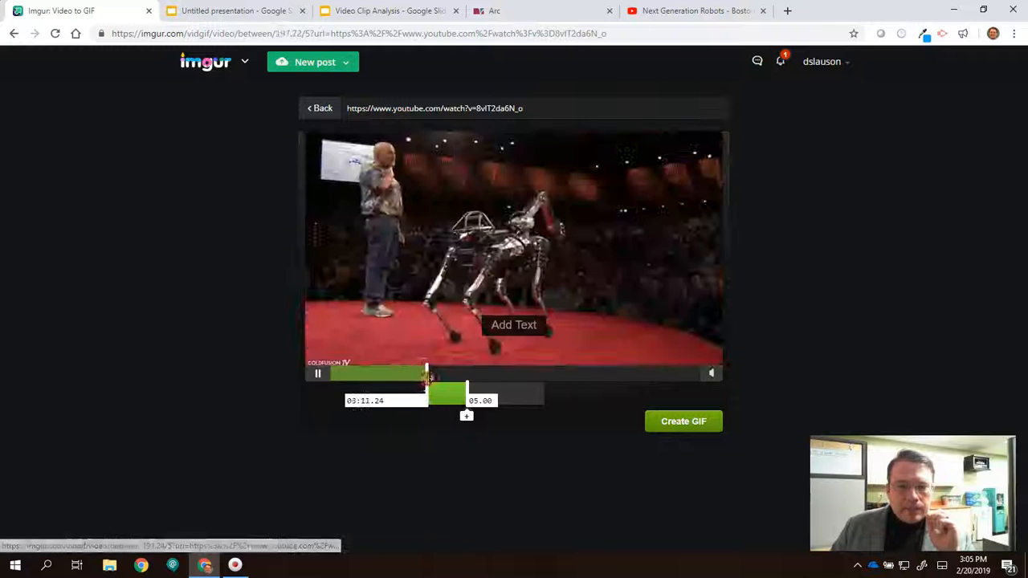
pyautogui.click(430, 376)
# Extend the clip to 15 seconds and create the GIF.
pyautogui.moveTo(474, 391); pyautogui.dragTo(546, 389)
pyautogui.click(482, 441)
pyautogui.click(521, 409)
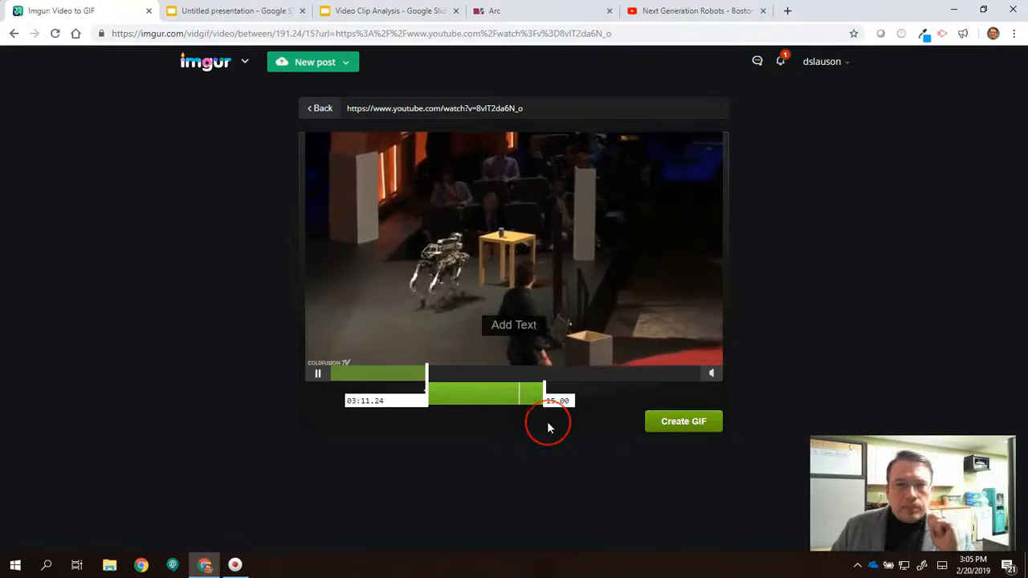
pyautogui.click(581, 438)
pyautogui.click(688, 422)
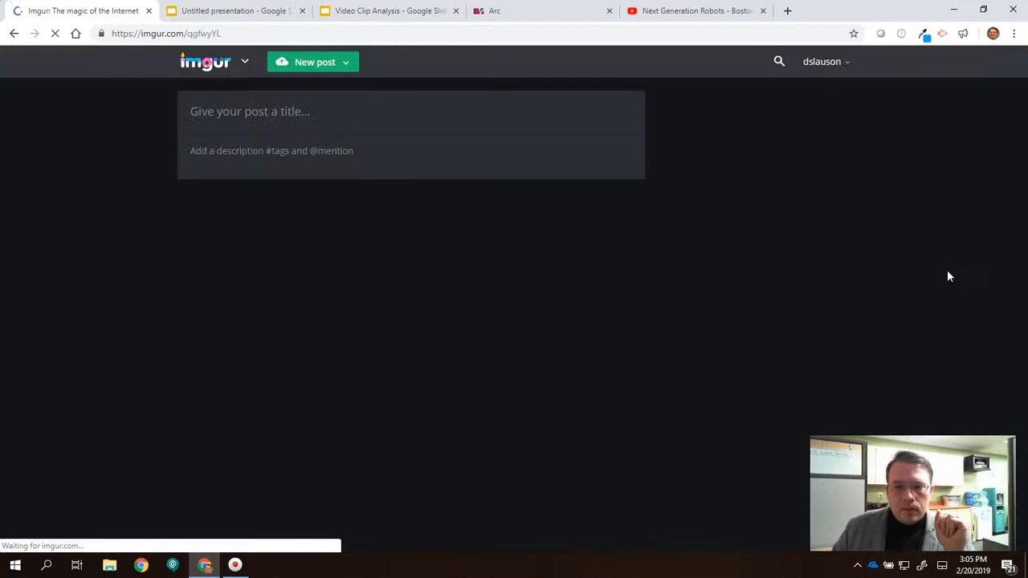
# Download the image file of the finished robot GIF from its Imgur post.
pyautogui.click(928, 281)
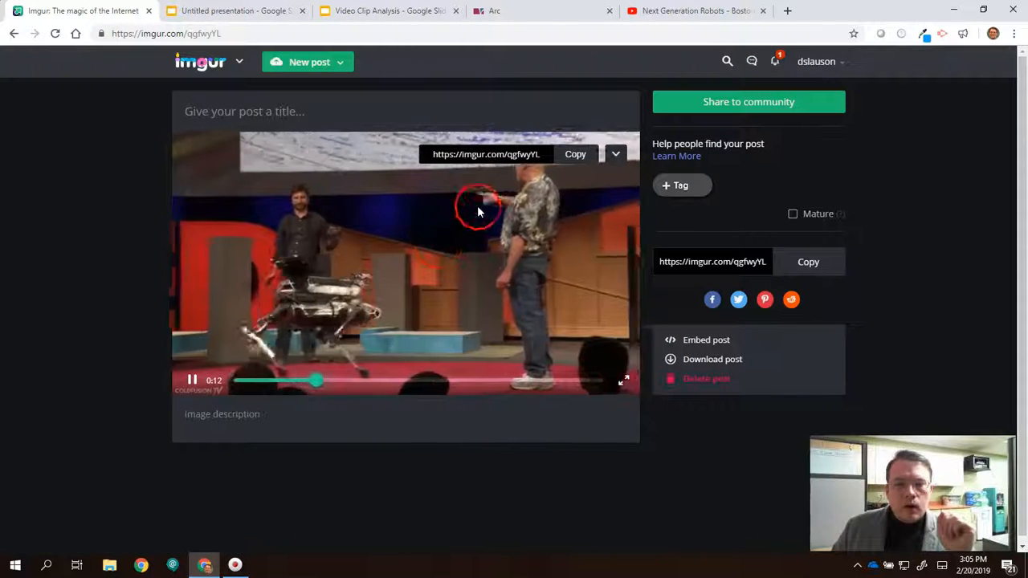
pyautogui.click(616, 154)
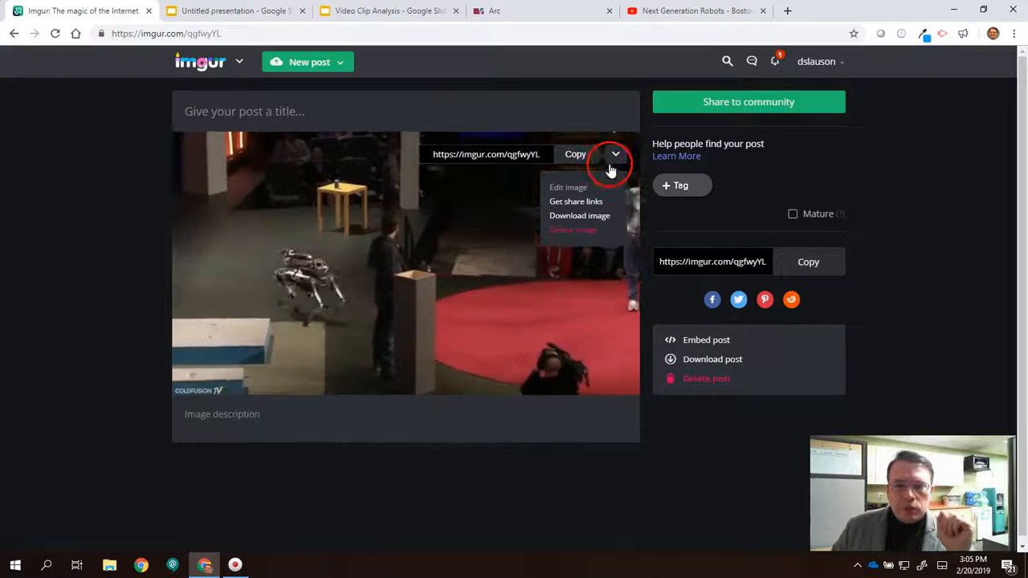
pyautogui.click(579, 216)
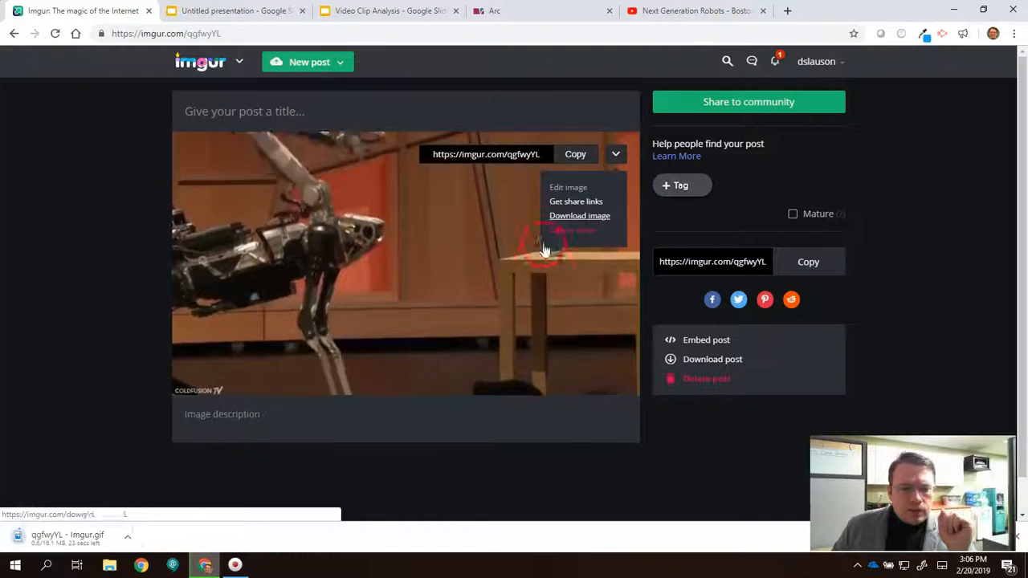
# Show the downloaded file qgfwyYL - Imgur.gif in its folder and move the Downloads window out of the way.
pyautogui.click(260, 475)
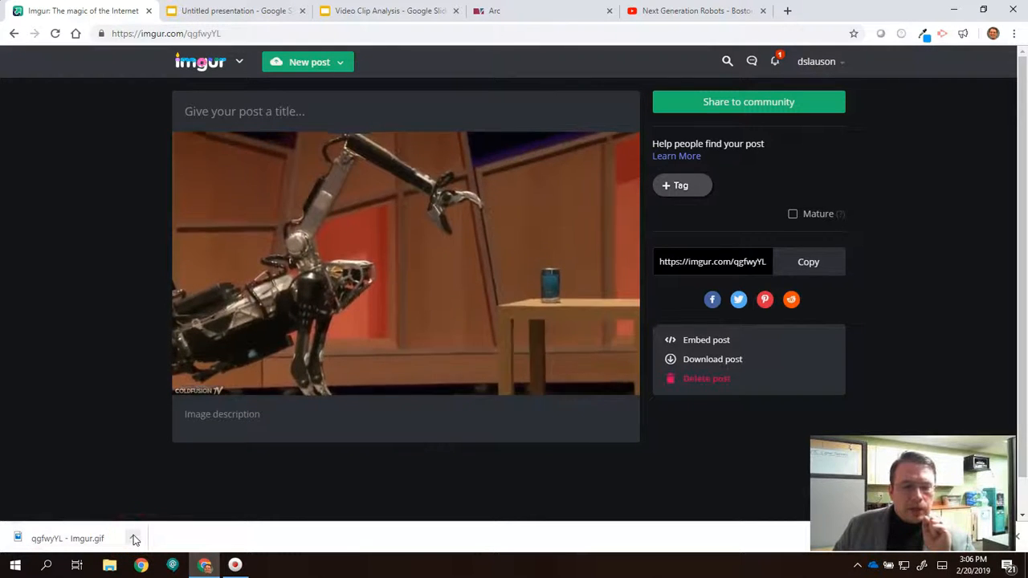
pyautogui.click(134, 535)
pyautogui.click(163, 505)
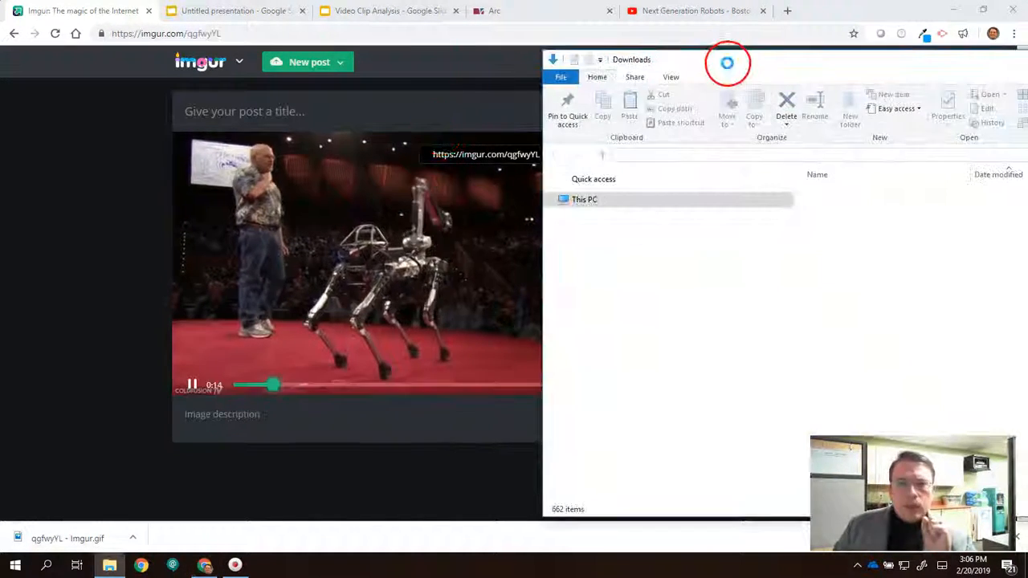
pyautogui.moveTo(695, 66); pyautogui.dragTo(1027, 67)
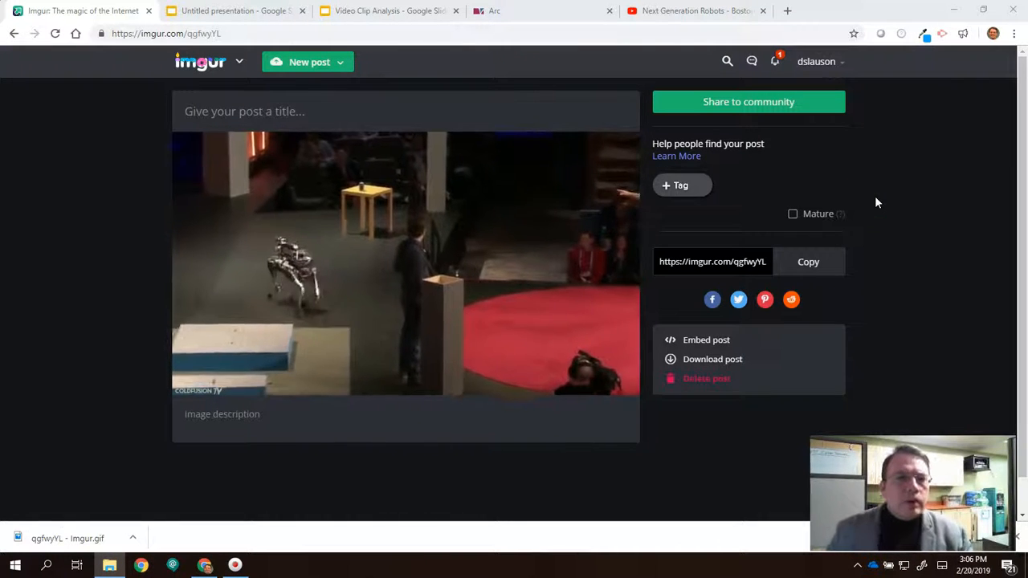
# Switch to the untitled Google Slides presentation and upload the downloaded robot GIF as the first slide's background image.
pyautogui.click(201, 11)
pyautogui.click(358, 207)
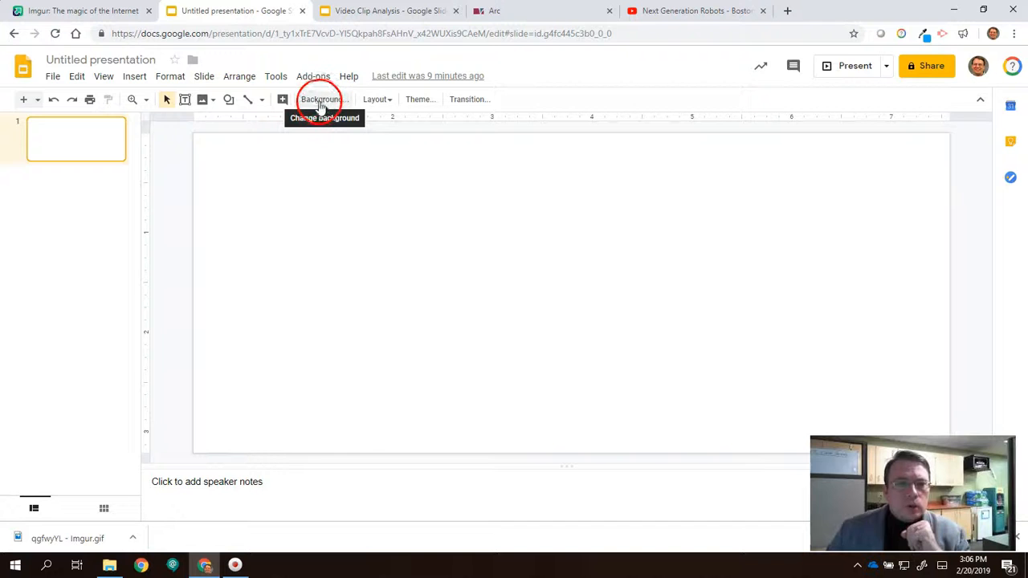
pyautogui.click(319, 103)
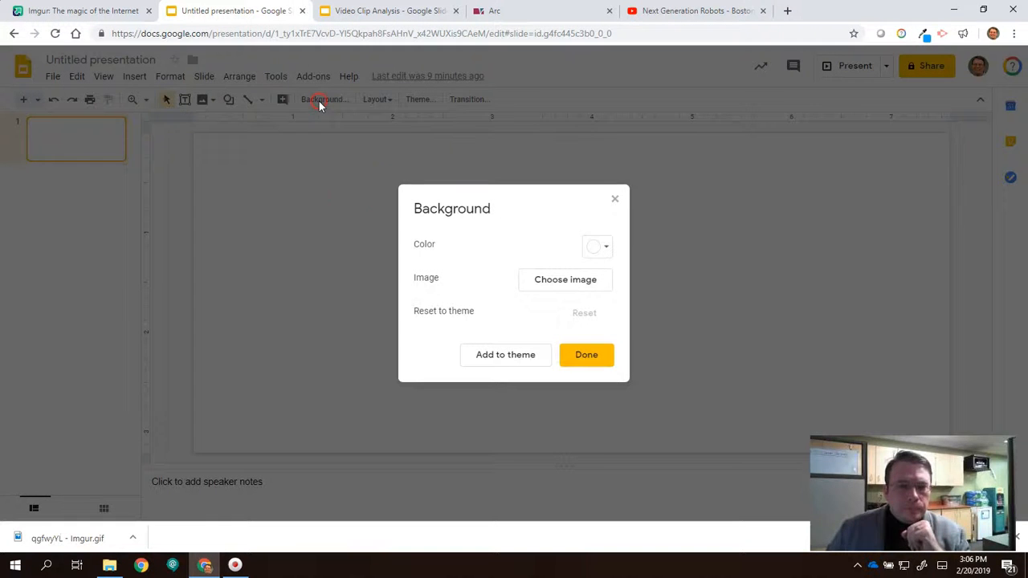
pyautogui.click(567, 281)
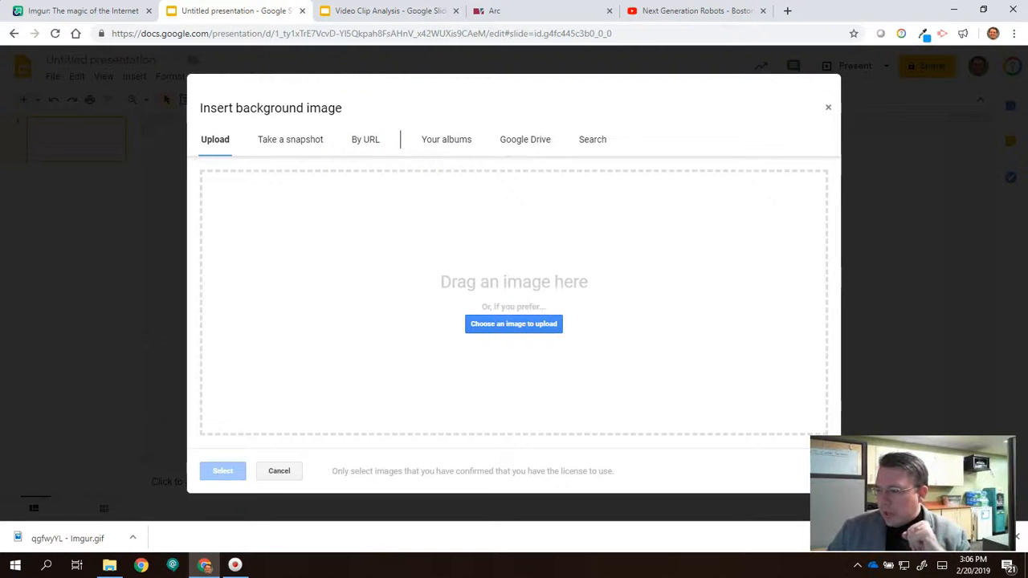
pyautogui.moveTo(720, 400); pyautogui.dragTo(510, 321)
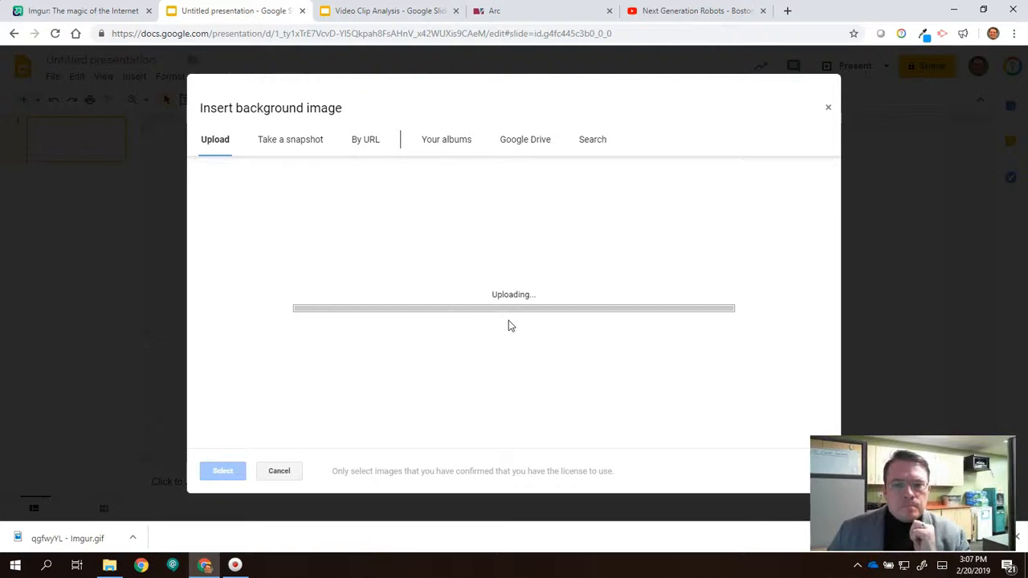
pyautogui.click(192, 293)
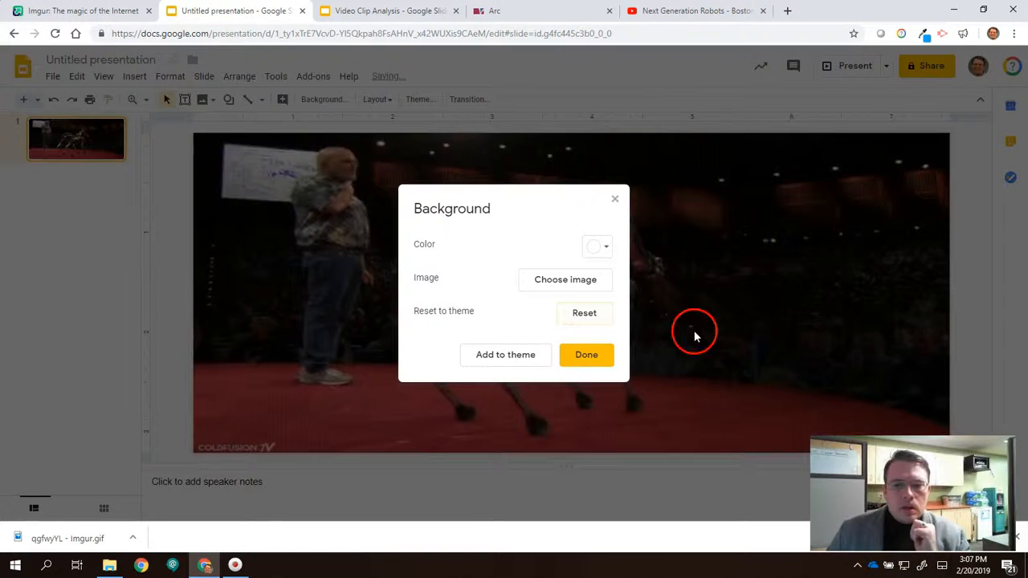
pyautogui.click(590, 354)
pyautogui.click(219, 246)
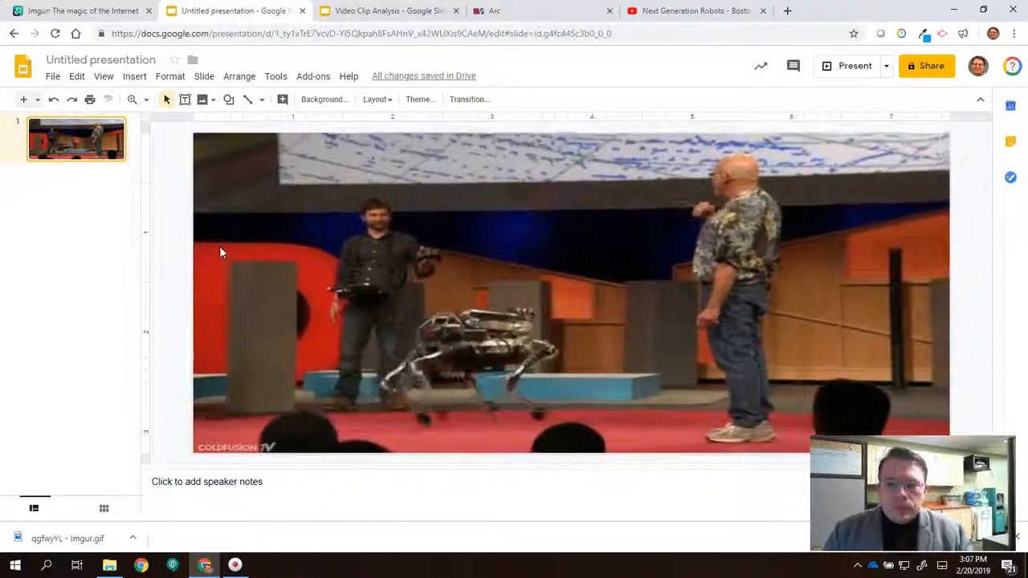